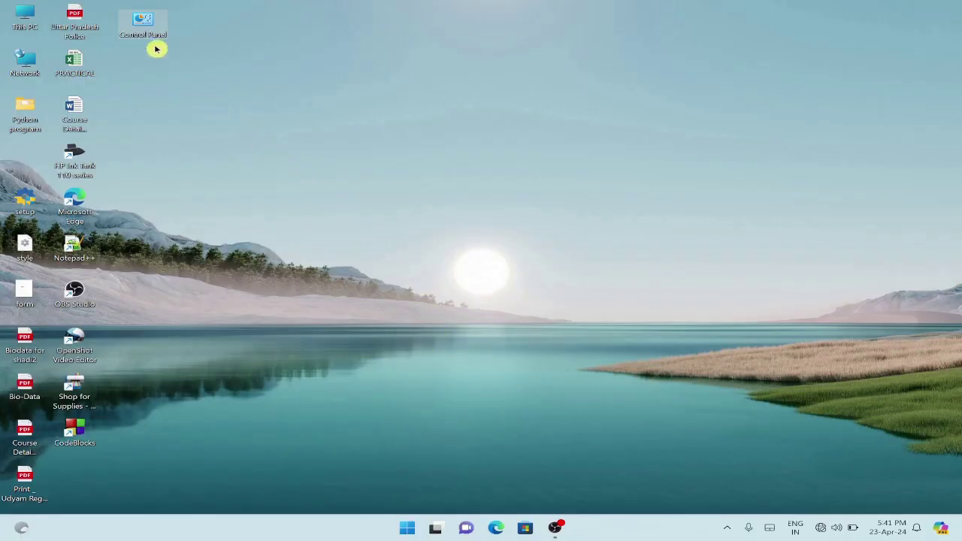
Drag the Control Panel shortcut out of the icon grid to an open spot near the top centre
drag(145, 20, 410, 100)
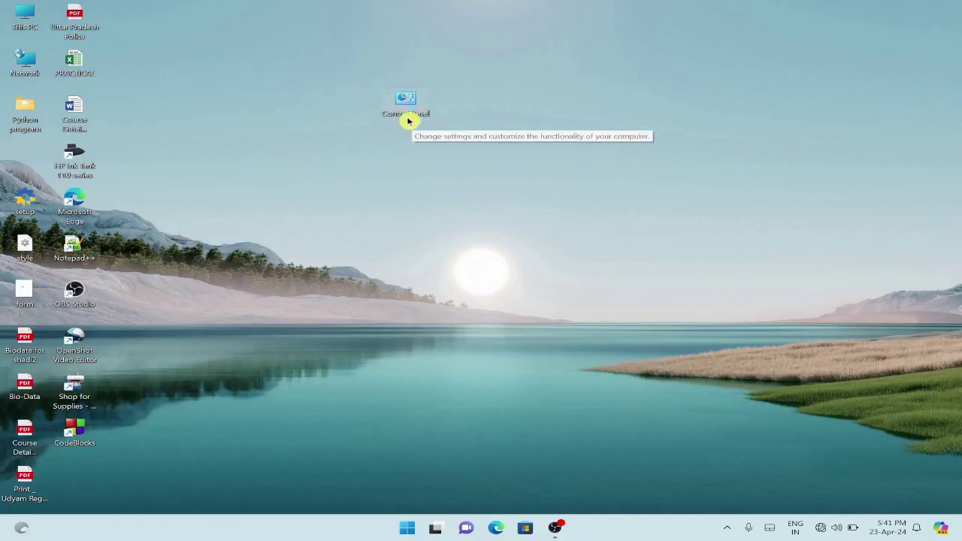
drag(405, 105, 337, 88)
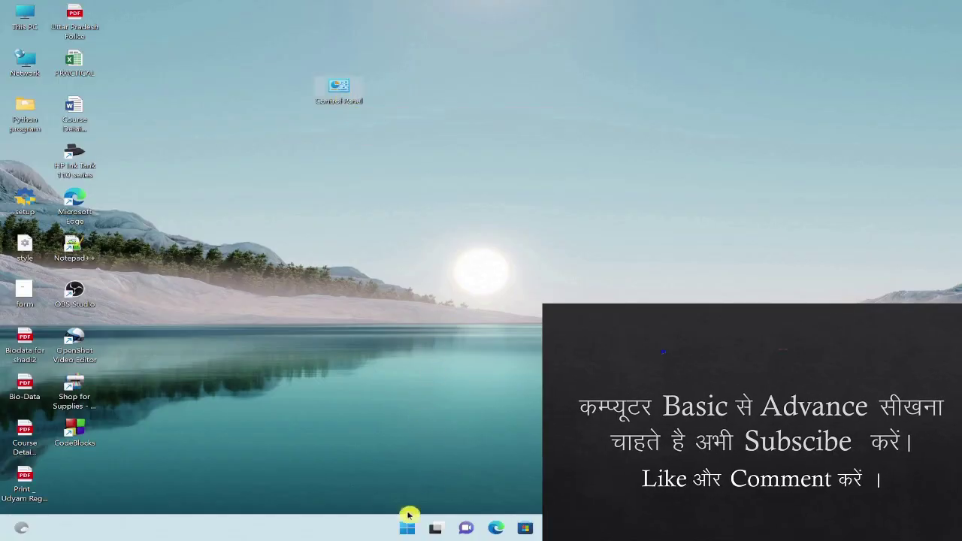
Search 'contro' from the Start menu and open Control Panel from Best match
click(406, 529)
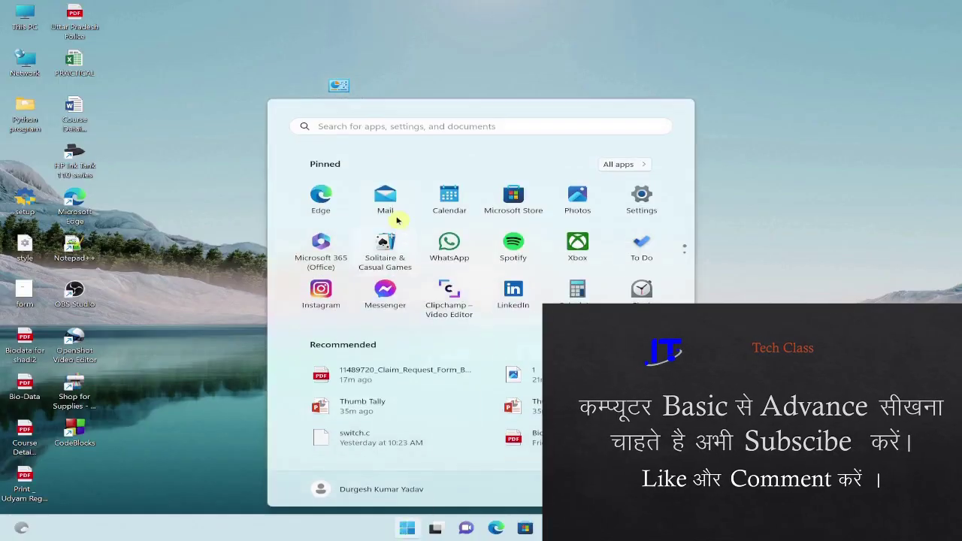
click(360, 129)
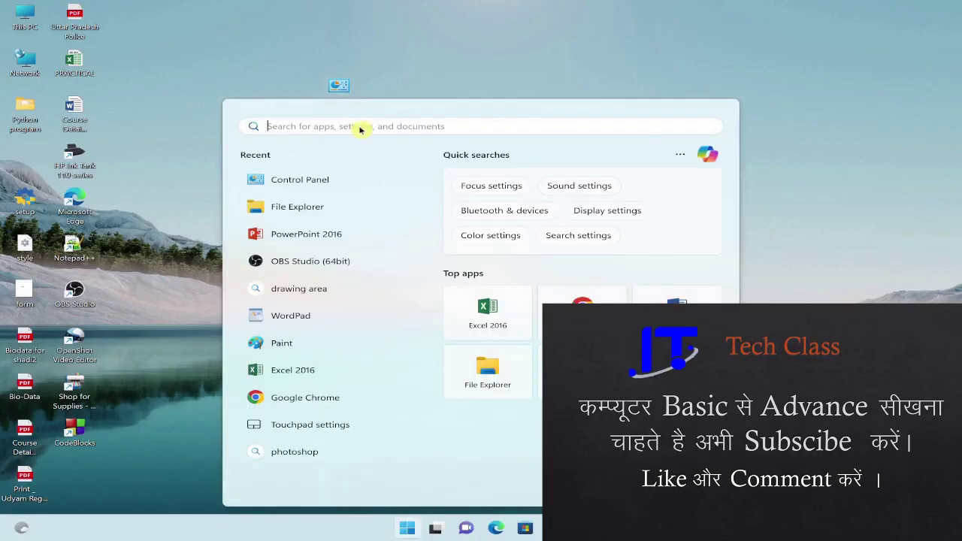
text(contro)
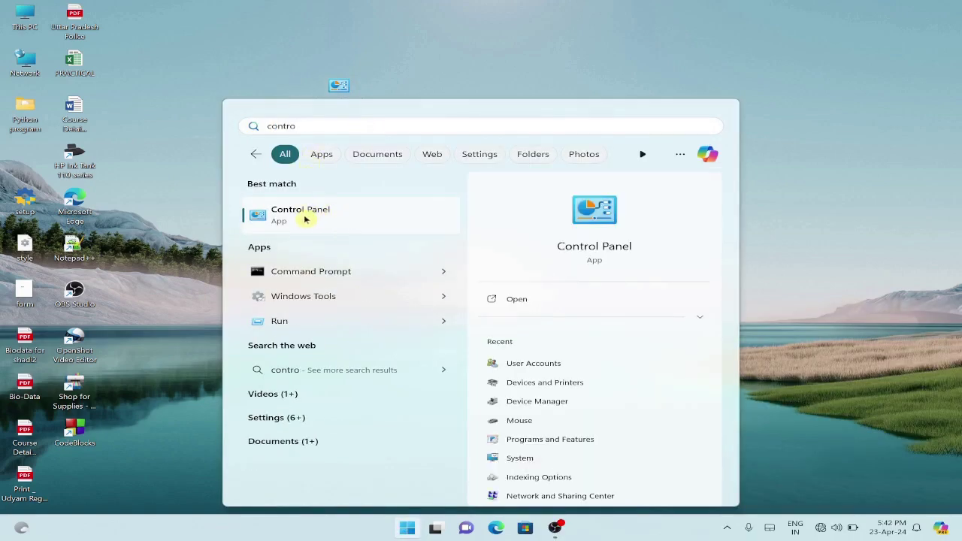
click(598, 212)
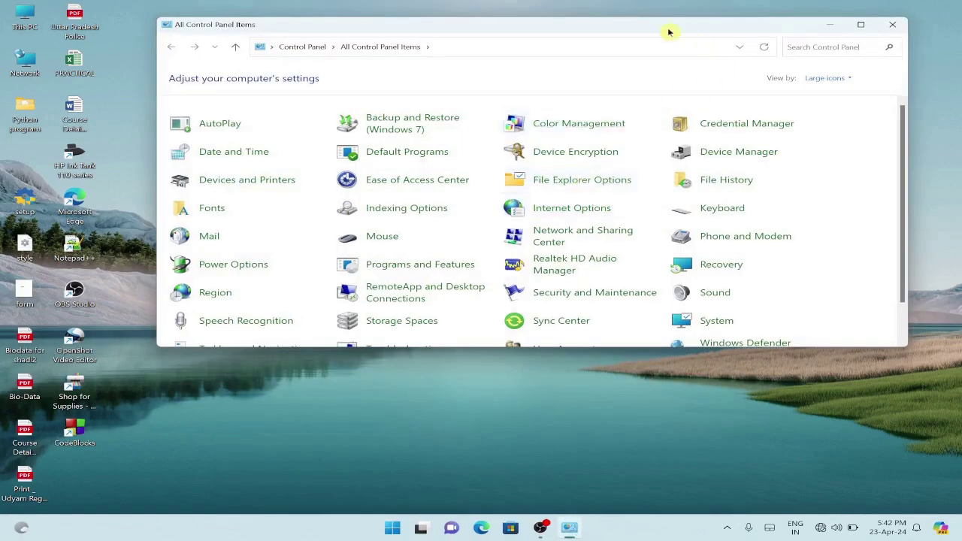
Maximize the All Control Panel Items window and switch View by to Category
drag(567, 27, 533, 39)
click(830, 38)
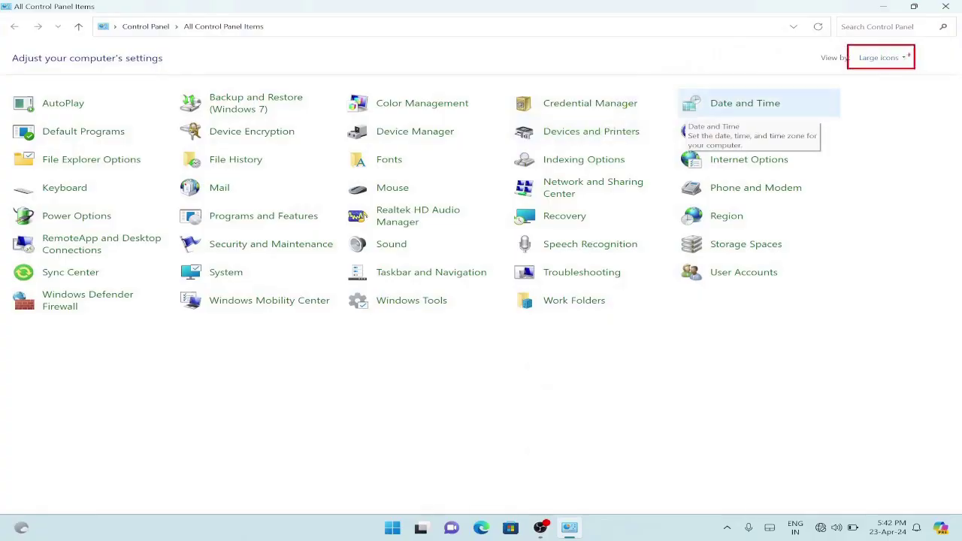
click(904, 58)
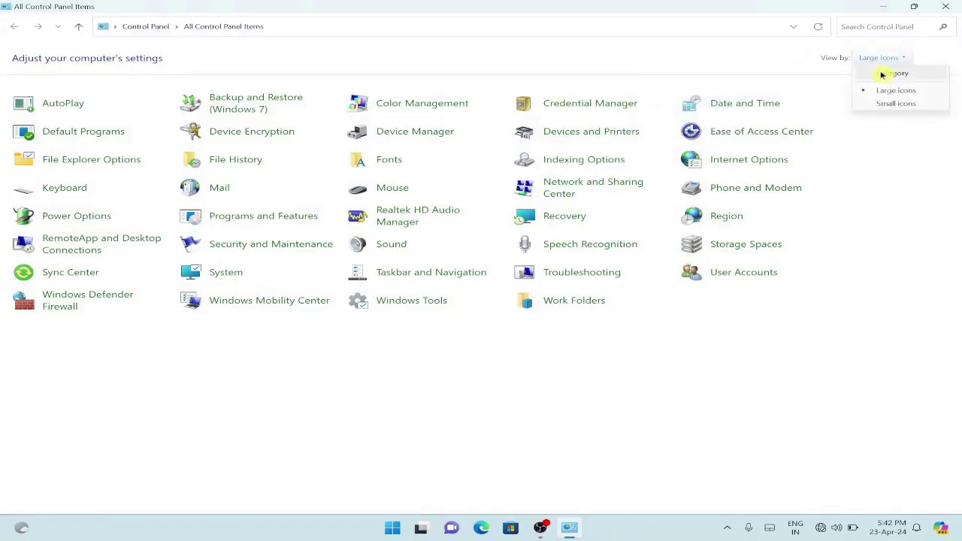
click(883, 75)
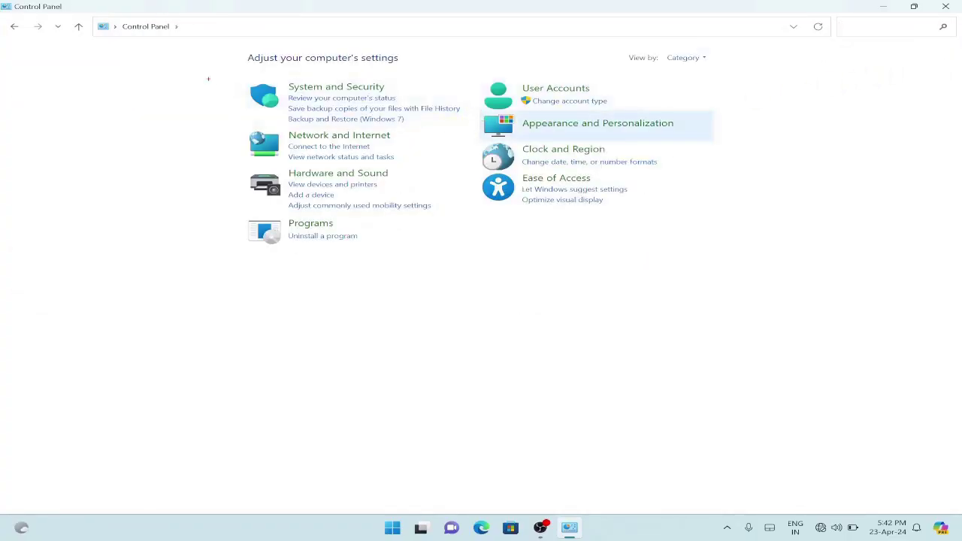
mouse_move(188, 65)
mouse_down()
mouse_move(431, 188)
mouse_move(714, 271)
mouse_up()
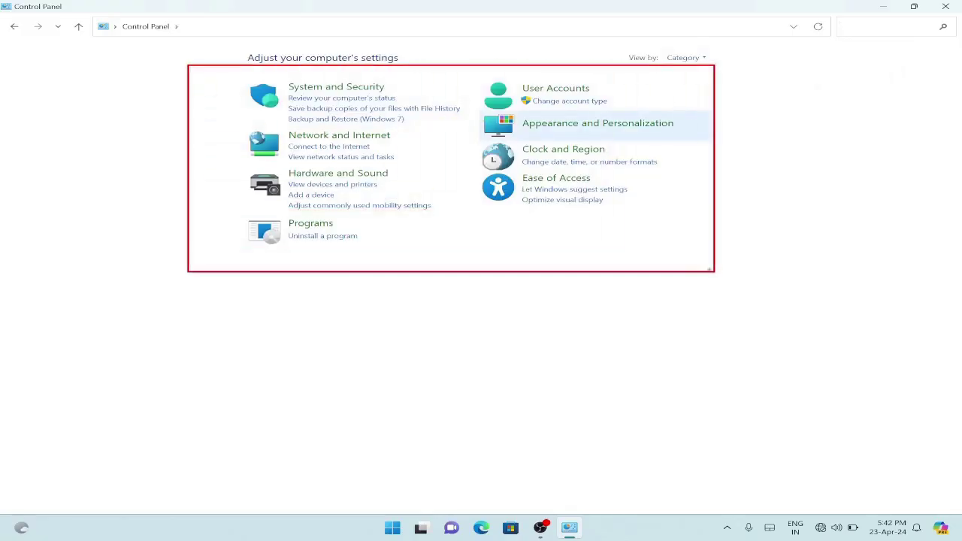
Switch the view to Small icons, then back to Large icons
click(702, 60)
click(704, 106)
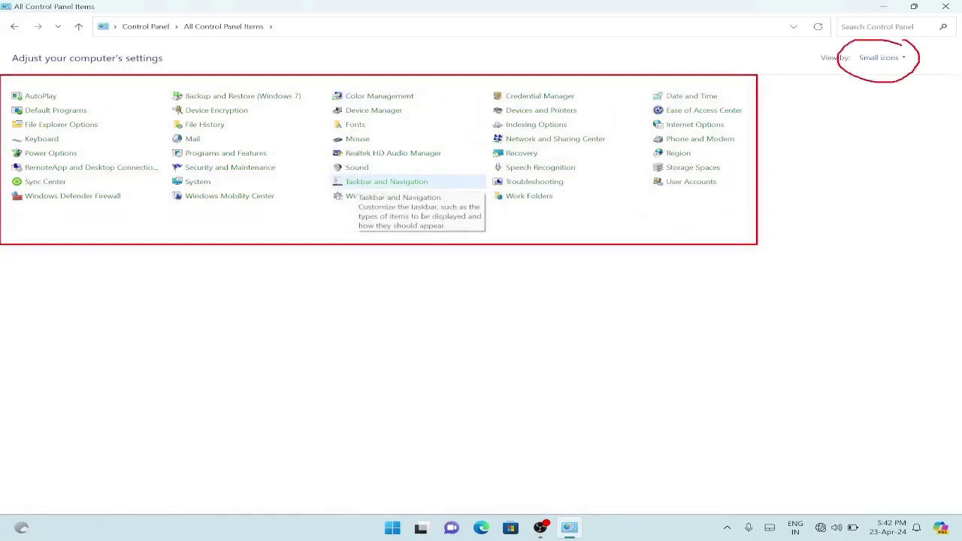
click(902, 58)
click(885, 91)
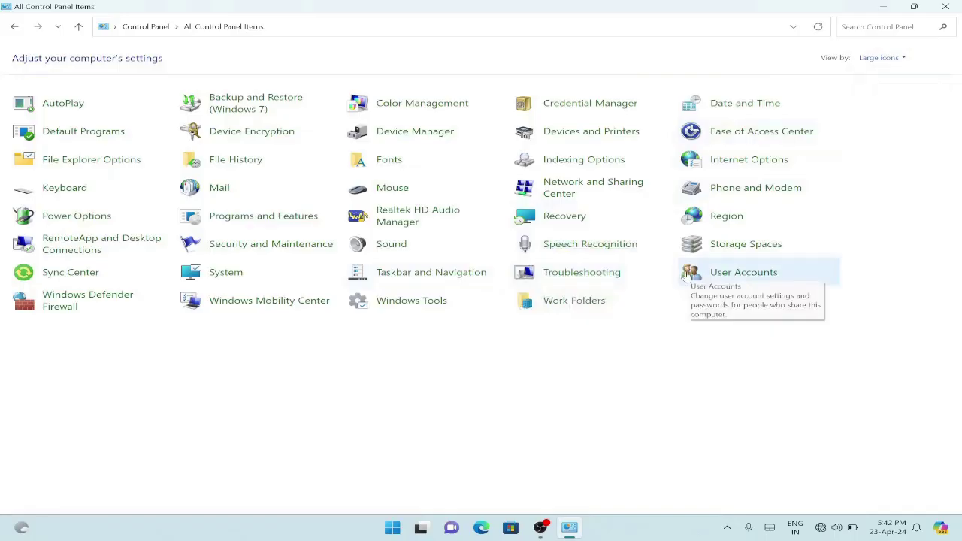
drag(662, 253, 837, 307)
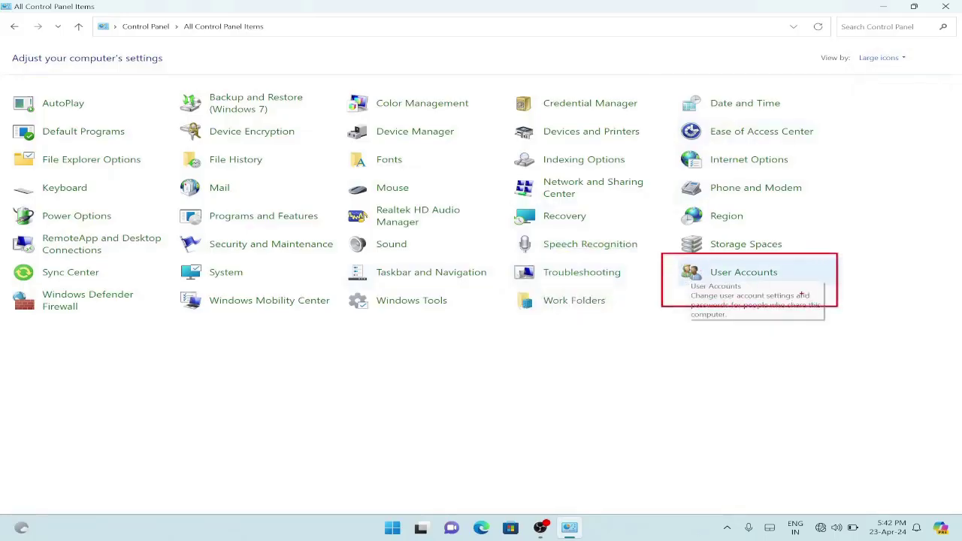
key(Escape)
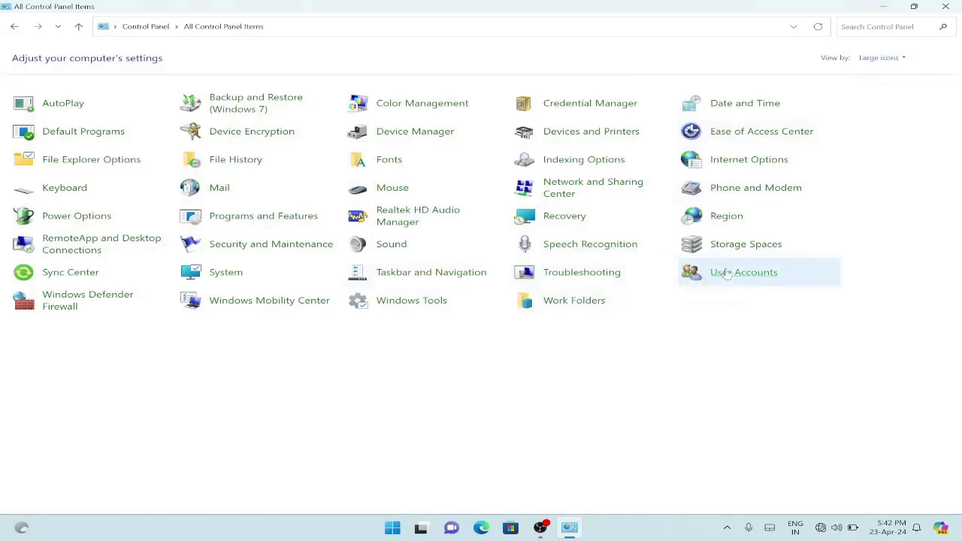
Open User Accounts from the All Control Panel Items list
click(738, 276)
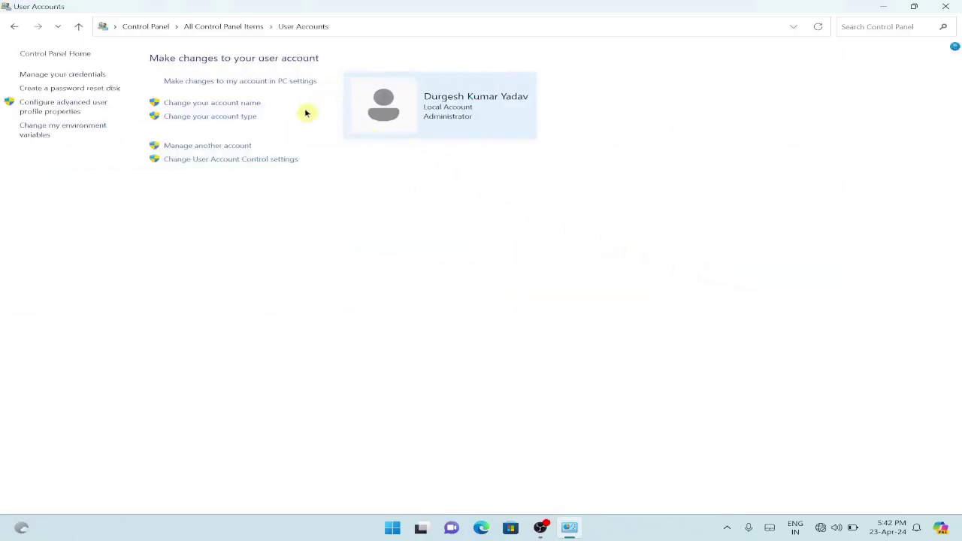
key(ctrl+2)
mouse_move(141, 131)
mouse_down()
mouse_move(204, 155)
mouse_move(261, 155)
mouse_up()
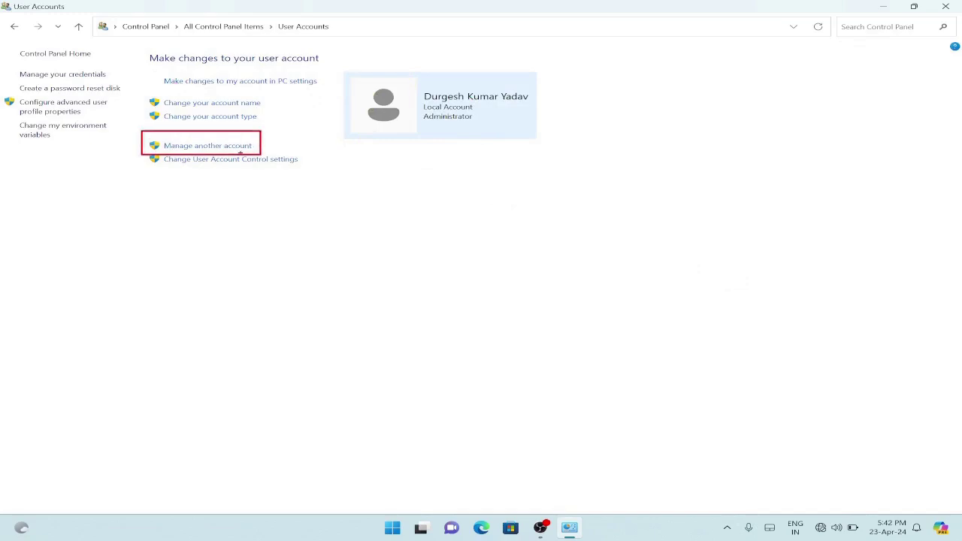
key(Escape)
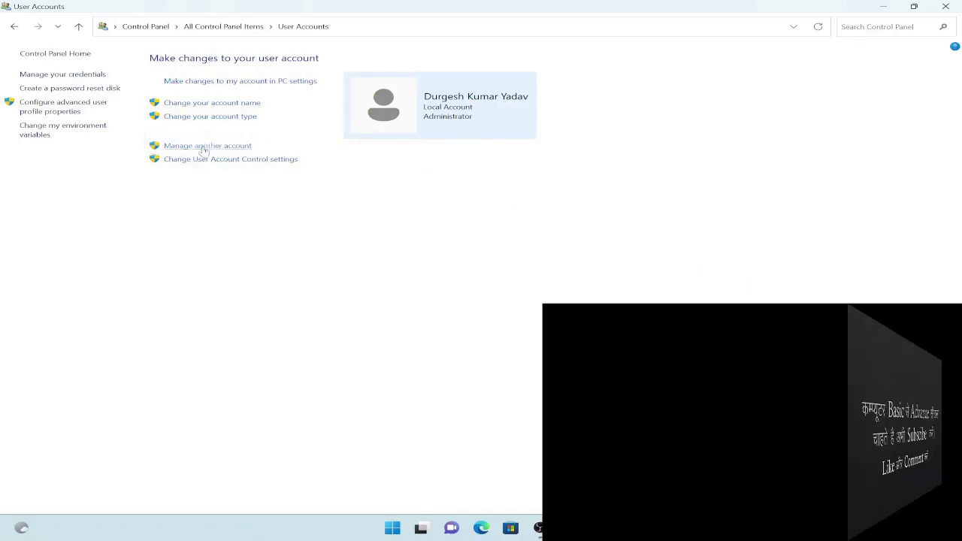
Choose 'Manage another account' to list the Administrator and password-protected accounts
click(203, 148)
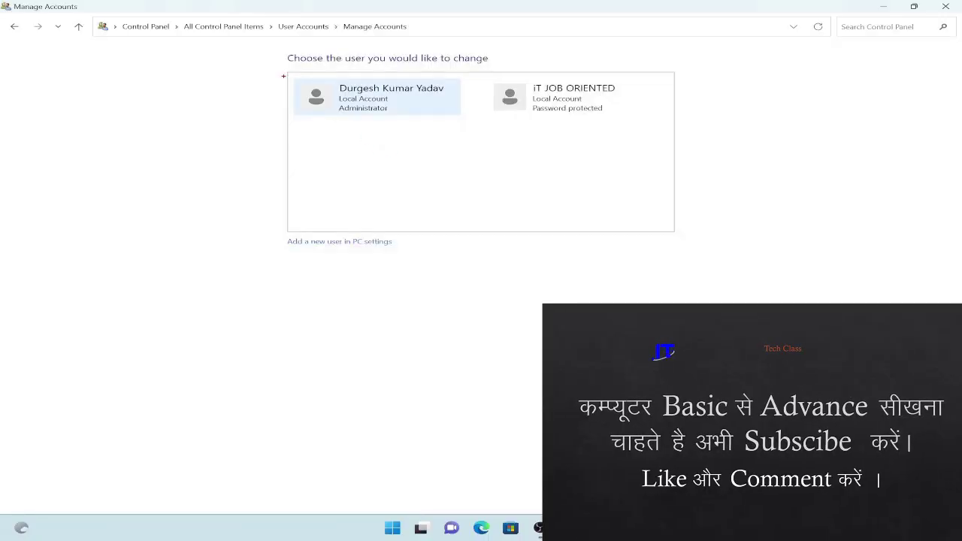
mouse_move(279, 71)
mouse_down()
mouse_move(333, 102)
mouse_move(465, 119)
mouse_up()
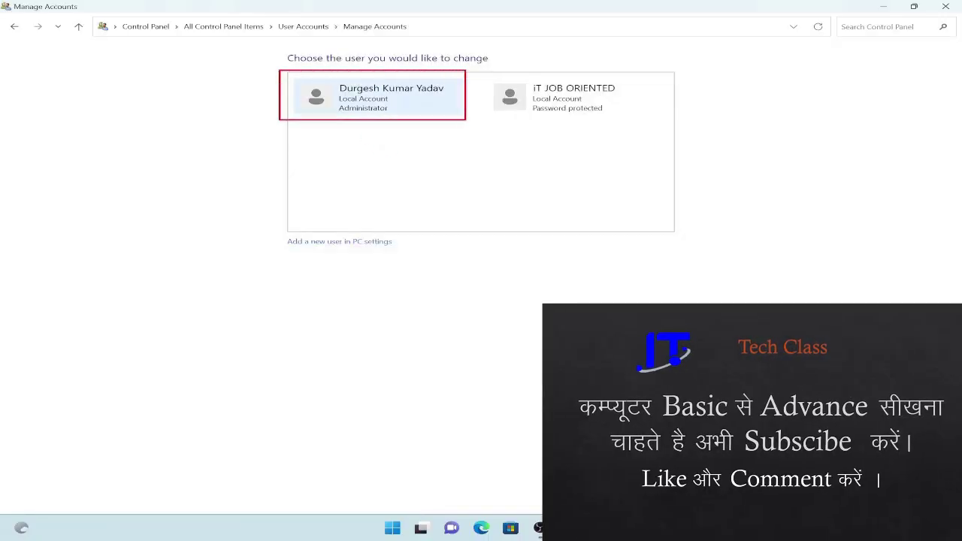
mouse_move(487, 74)
mouse_down()
mouse_move(492, 103)
mouse_move(643, 121)
mouse_up()
mouse_move(271, 224)
mouse_down()
mouse_move(335, 272)
mouse_move(425, 260)
mouse_up()
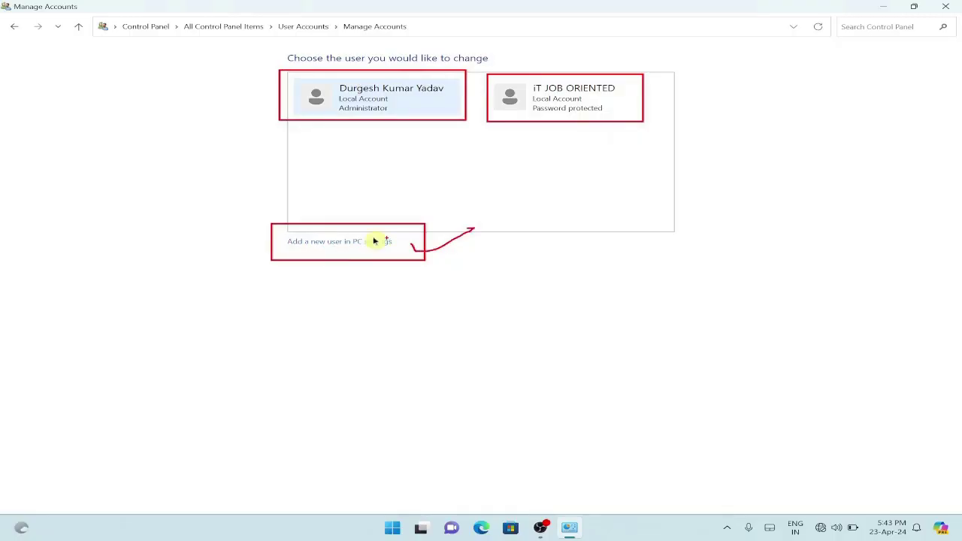
Follow 'Add a new user in PC settings' to Settings > Accounts > Other Users
click(361, 242)
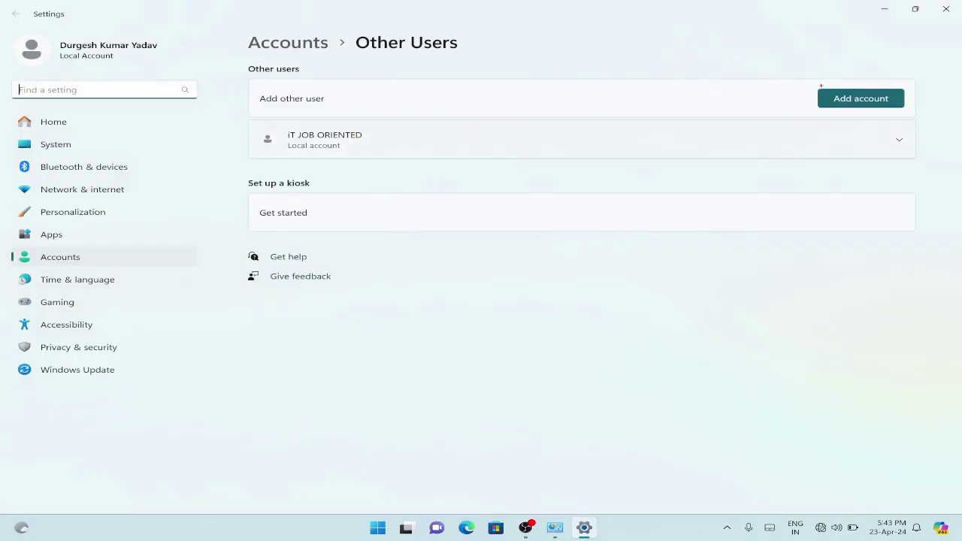
mouse_move(802, 74)
mouse_down()
mouse_move(844, 118)
mouse_move(918, 117)
mouse_up()
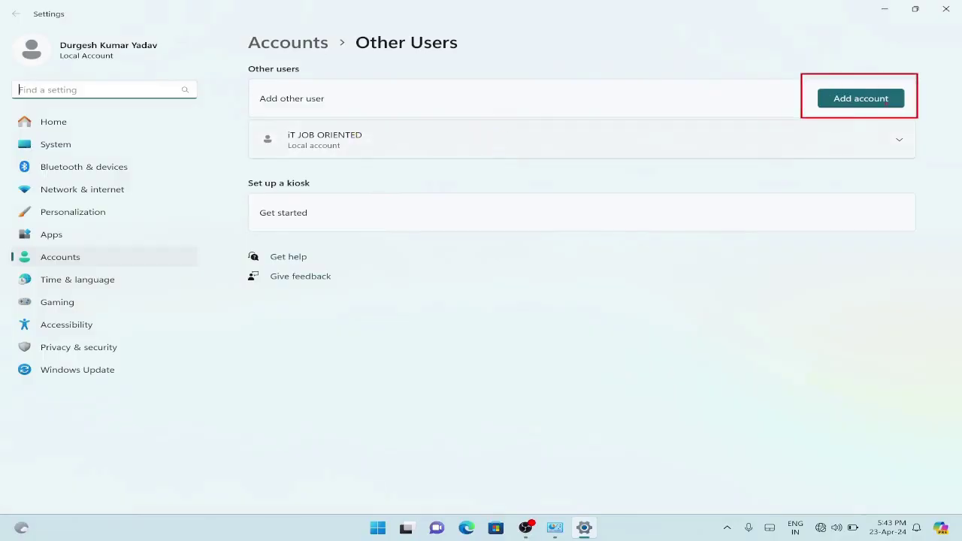
Start adding a new user and enter JOB as the local account name
click(865, 101)
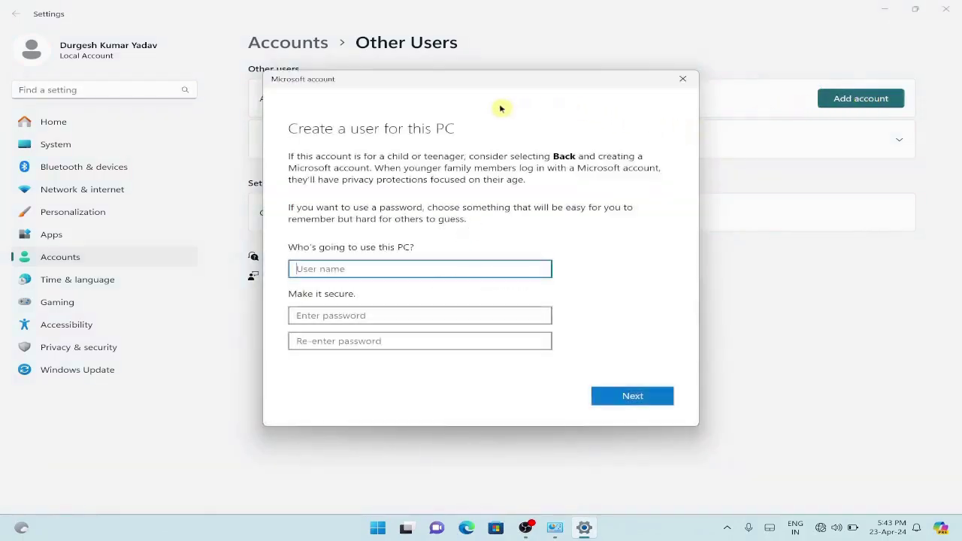
mouse_move(433, 84)
mouse_down()
mouse_move(429, 110)
mouse_move(462, 105)
mouse_move(438, 99)
mouse_move(454, 100)
mouse_move(443, 88)
mouse_up()
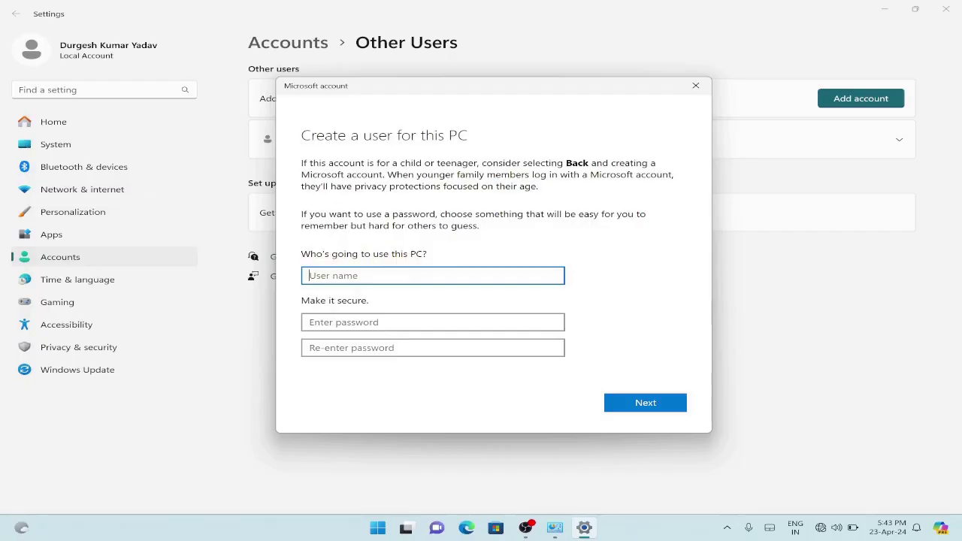
text(JOB)
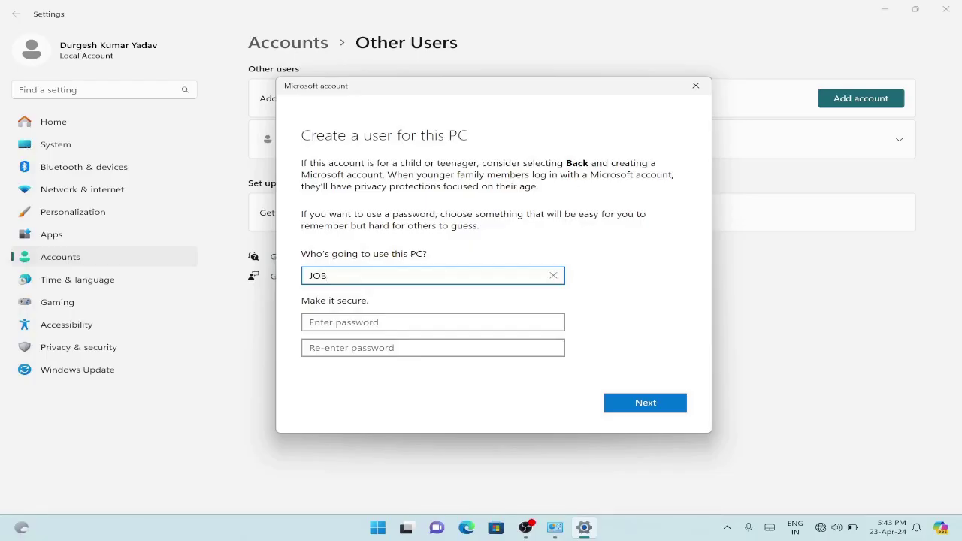
Enter the account password and re-enter it to confirm under 'Make it secure'
click(335, 323)
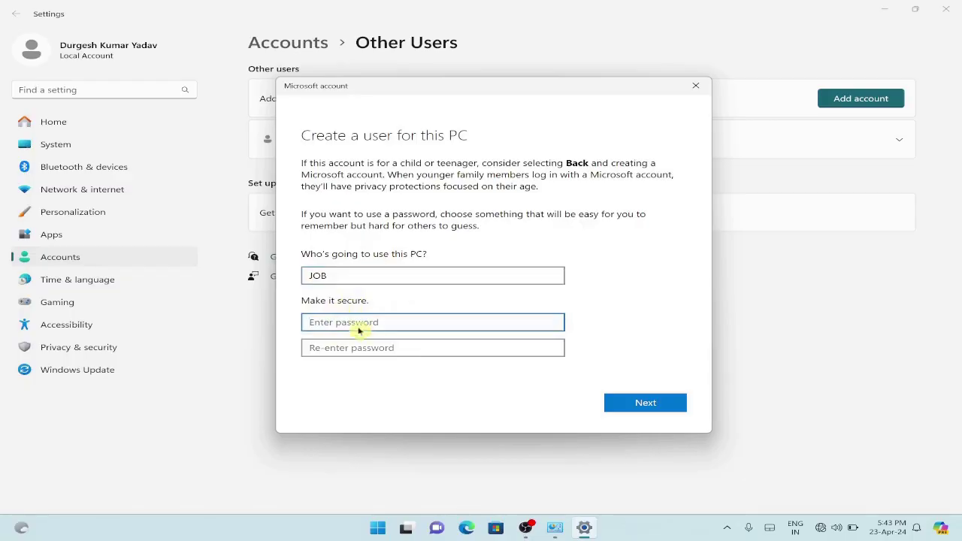
text(12)
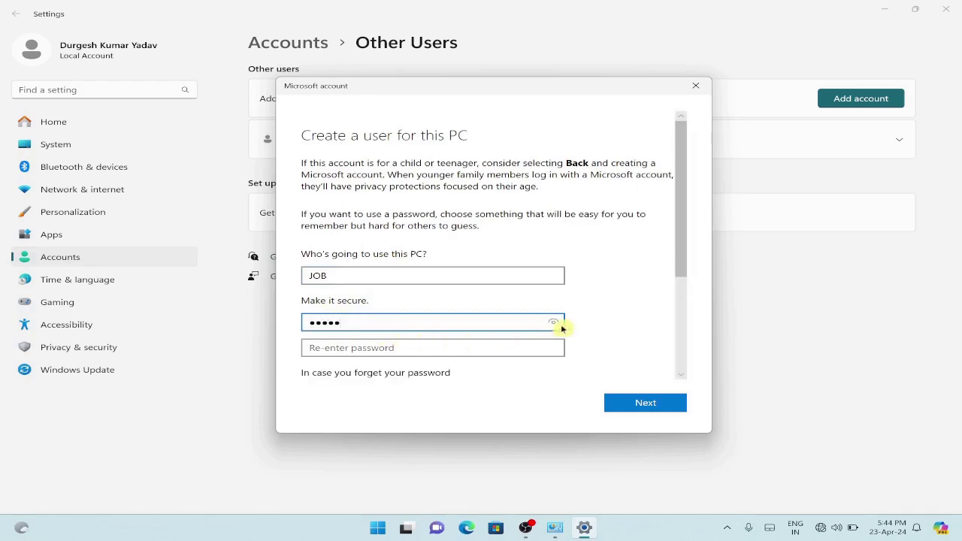
key(Tab)
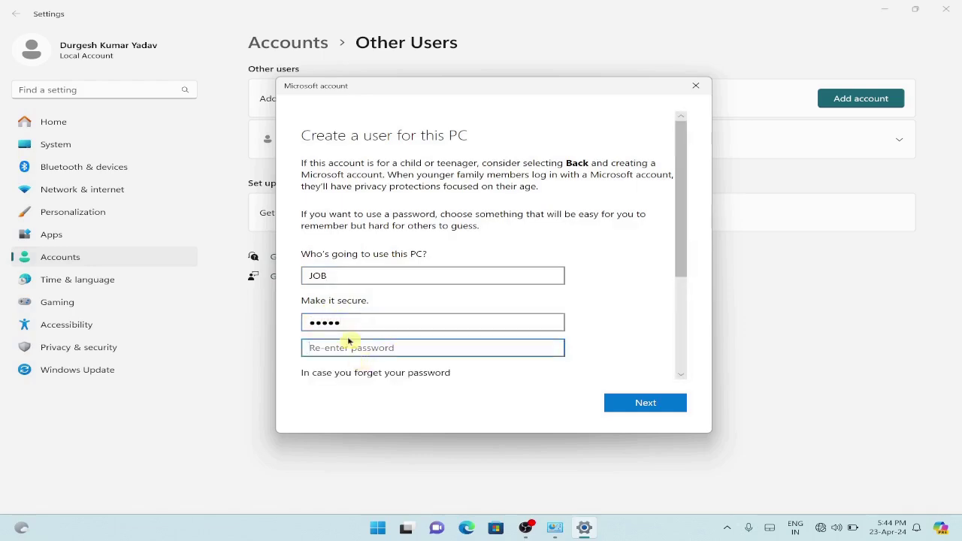
text(1)
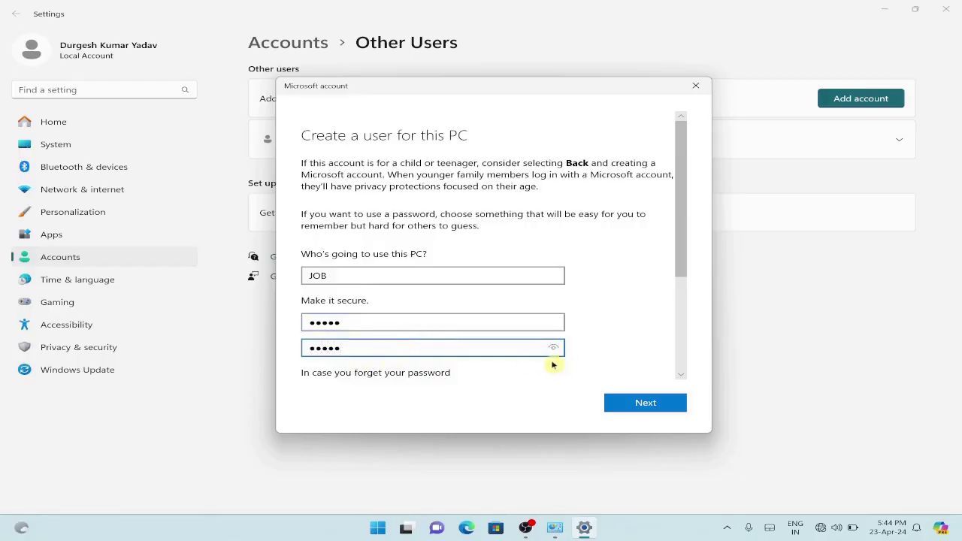
scroll(621, 328, down, 1)
scroll(626, 327, down, 1)
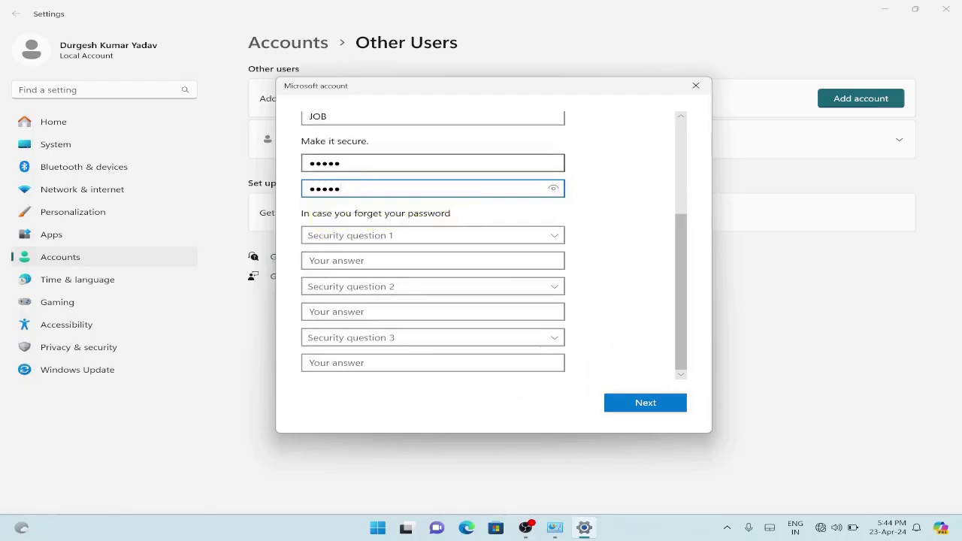
drag(291, 149, 576, 200)
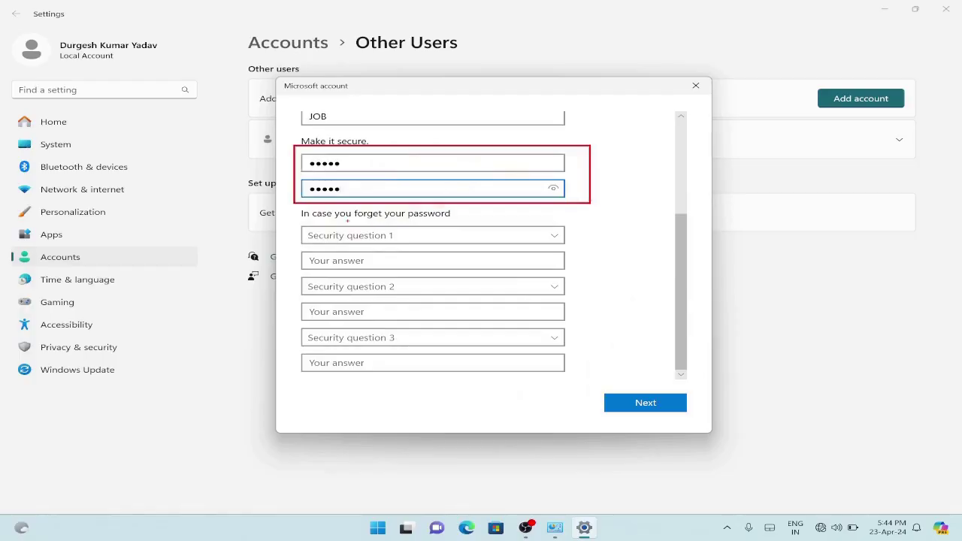
mouse_move(291, 220)
mouse_down()
mouse_move(427, 245)
mouse_move(485, 245)
mouse_up()
key(Escape)
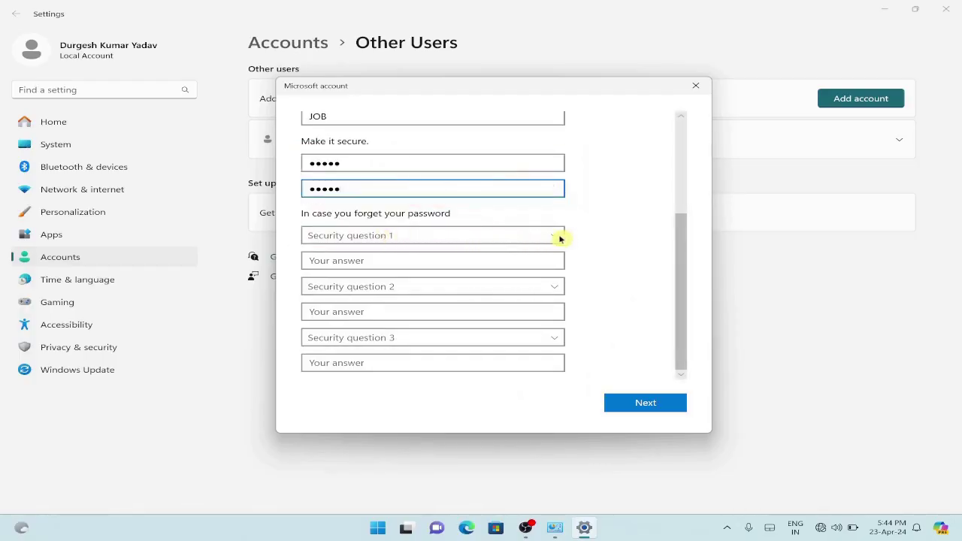
Choose the first pet's name question and type its answer
click(557, 238)
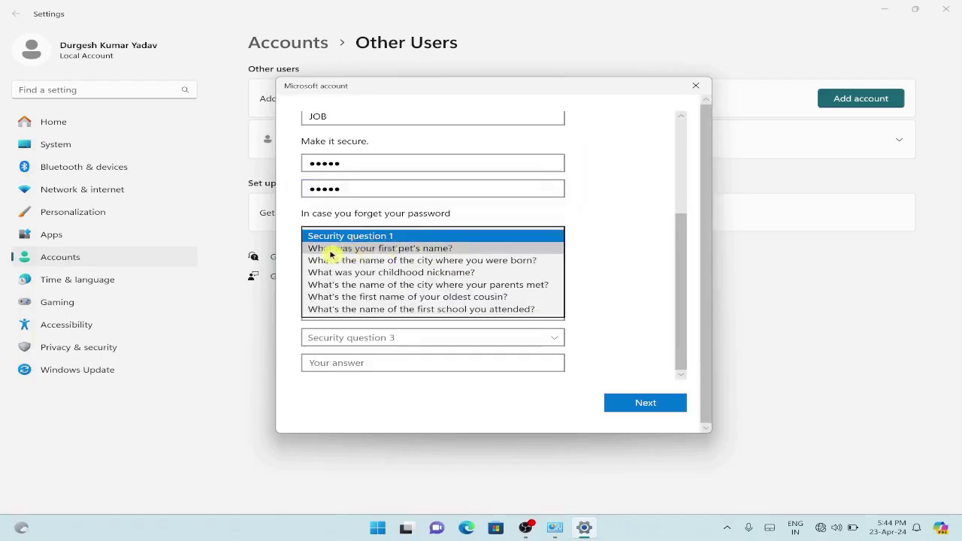
click(426, 249)
click(371, 260)
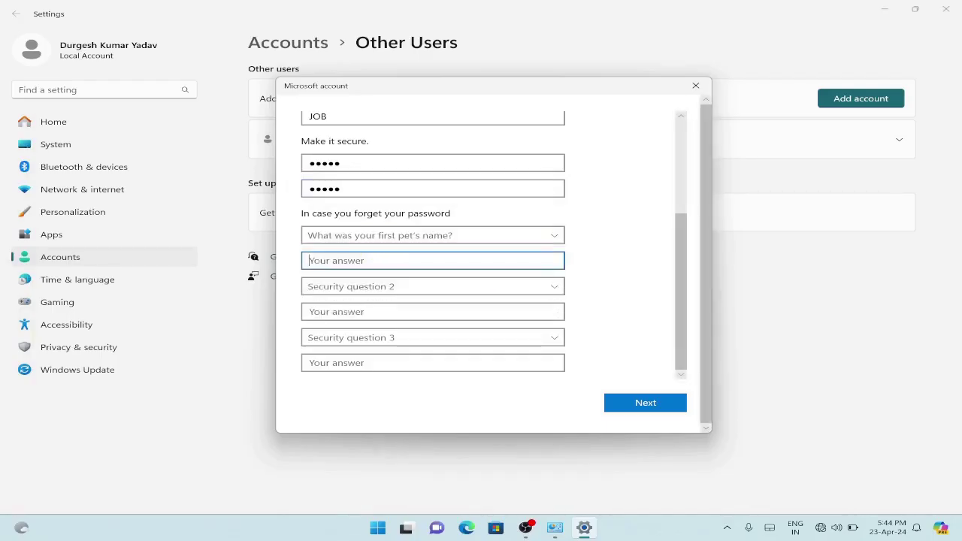
text(D)
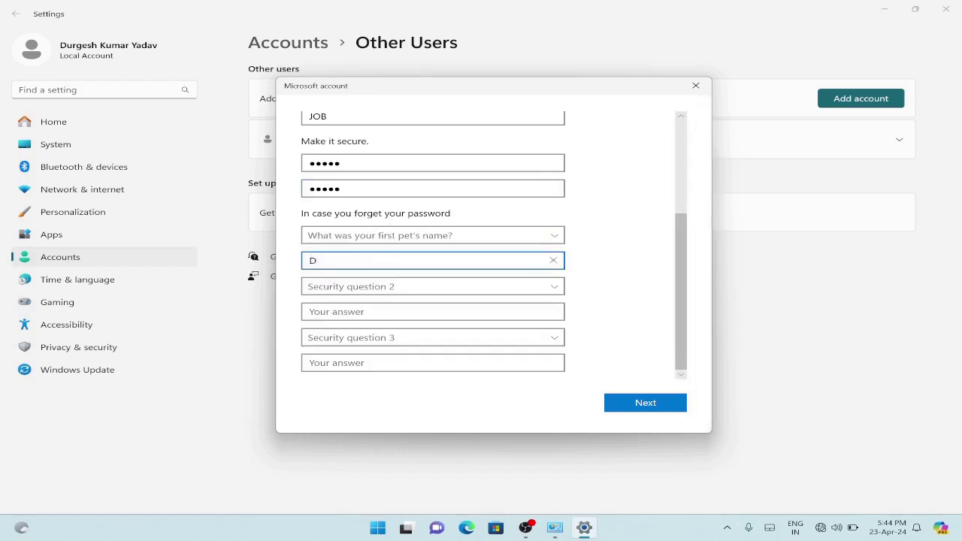
text(ob)
key(BackSpace)
text(g)
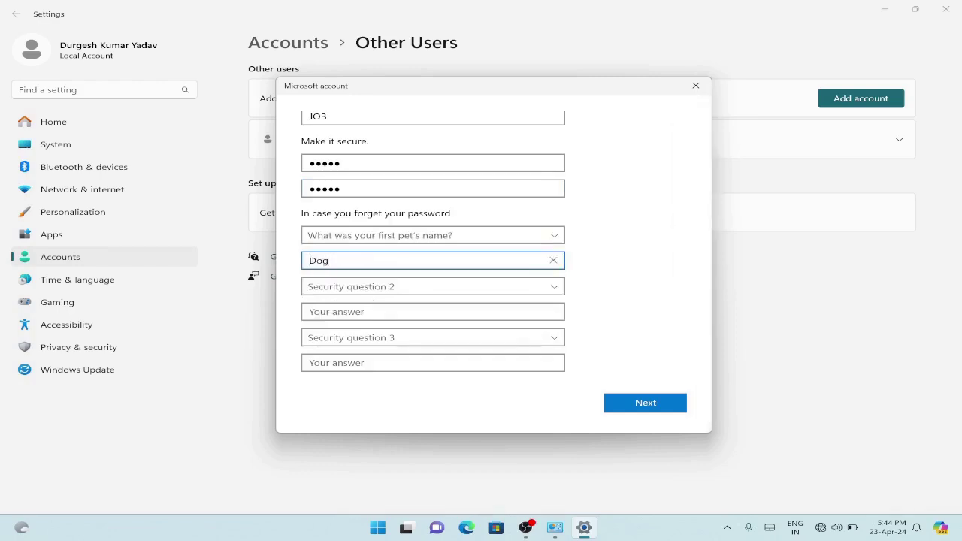
Choose the birth city question and type the city as its answer
click(382, 289)
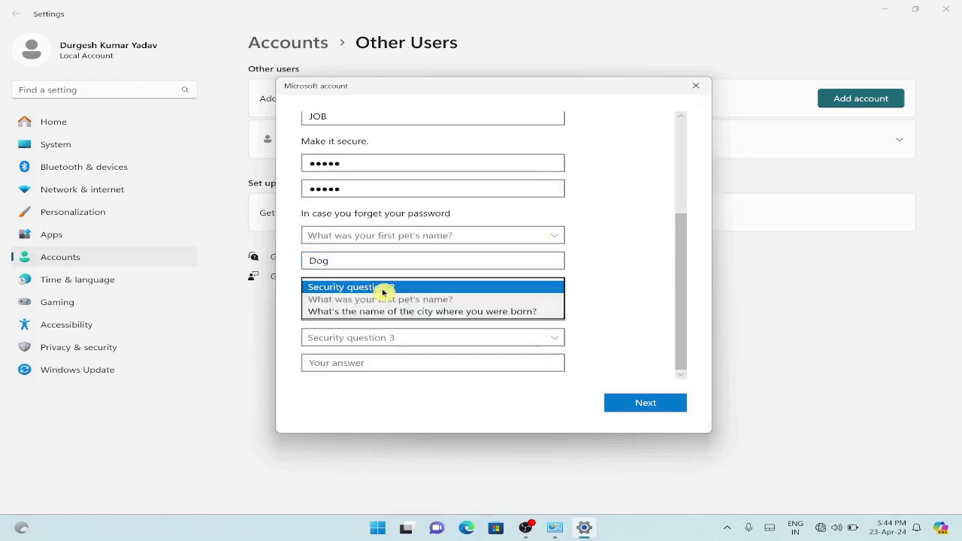
click(425, 312)
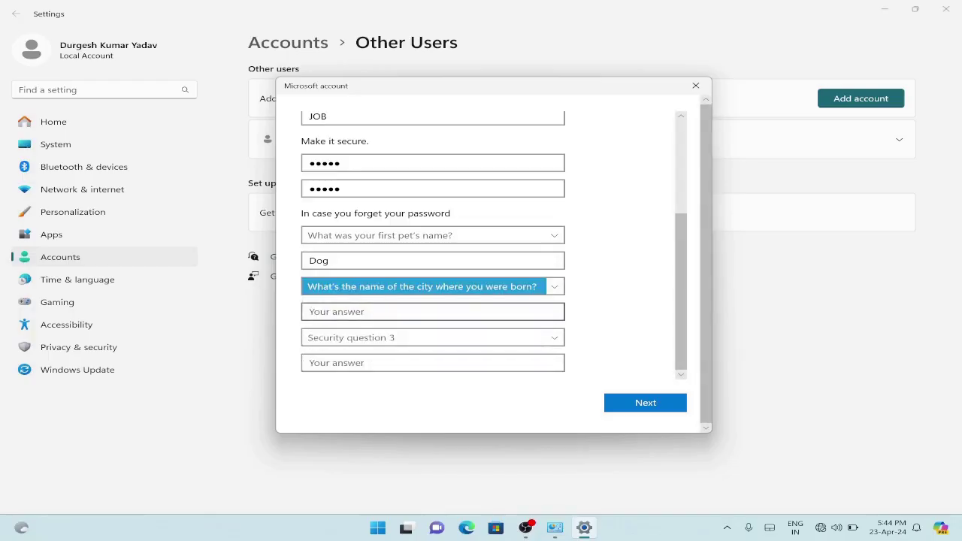
click(425, 311)
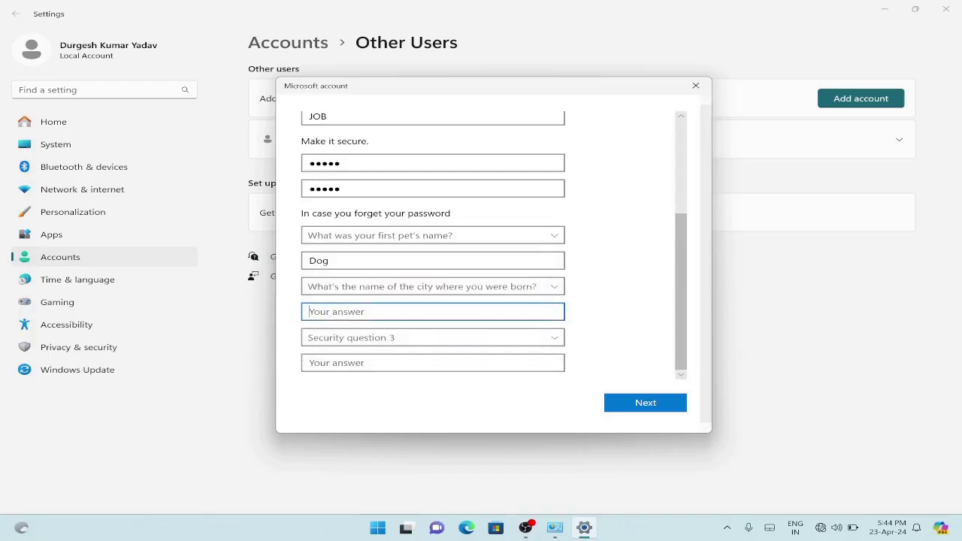
text(Deoria)
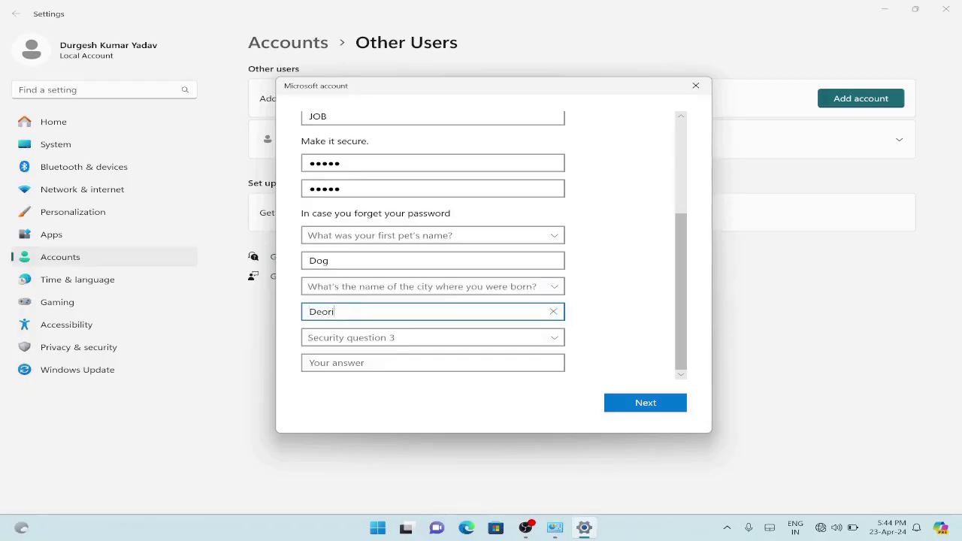
Choose the first school you attended question and type the school's name
click(342, 340)
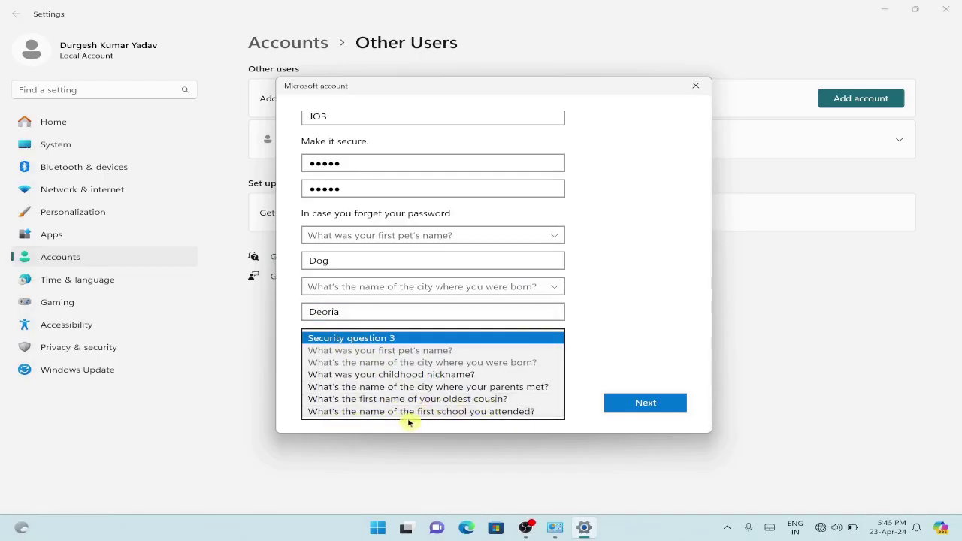
click(500, 414)
click(433, 362)
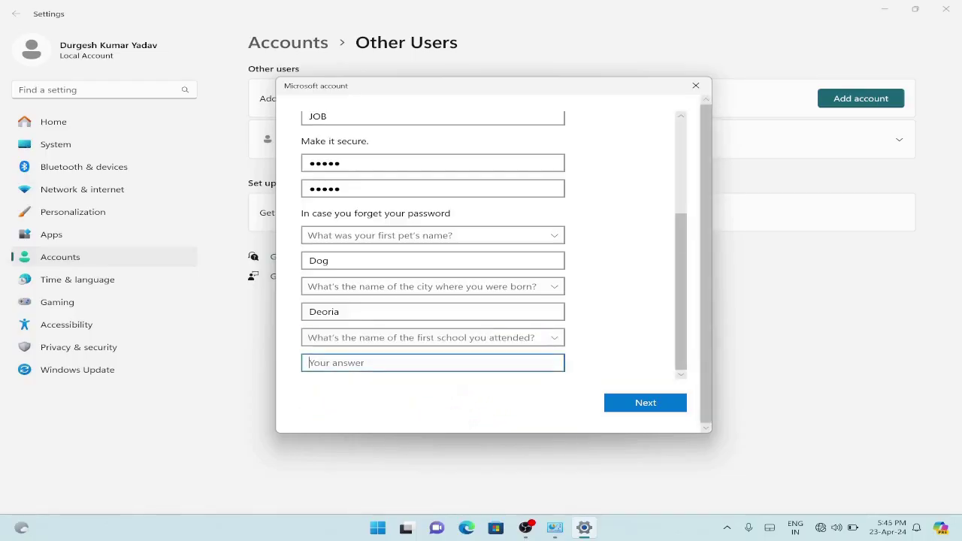
text(sar)
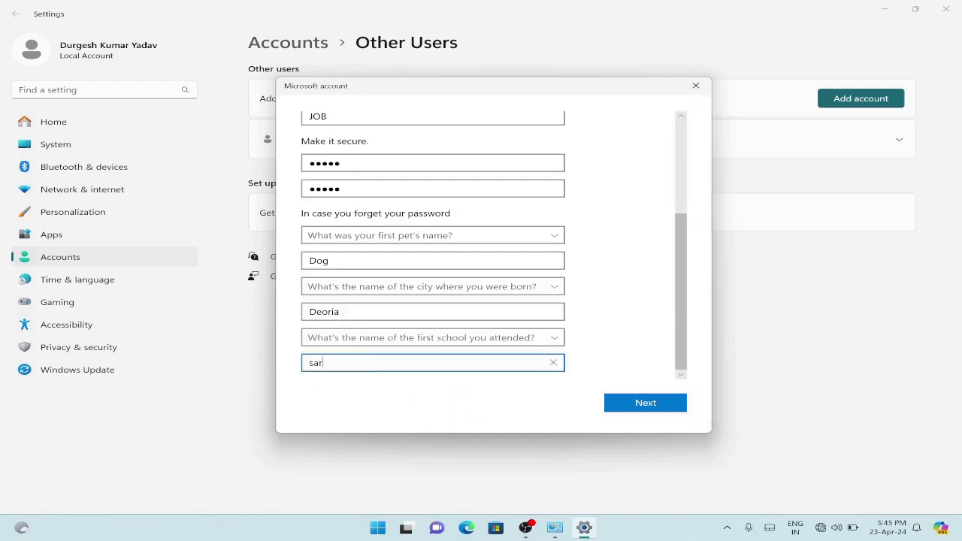
text(swati)
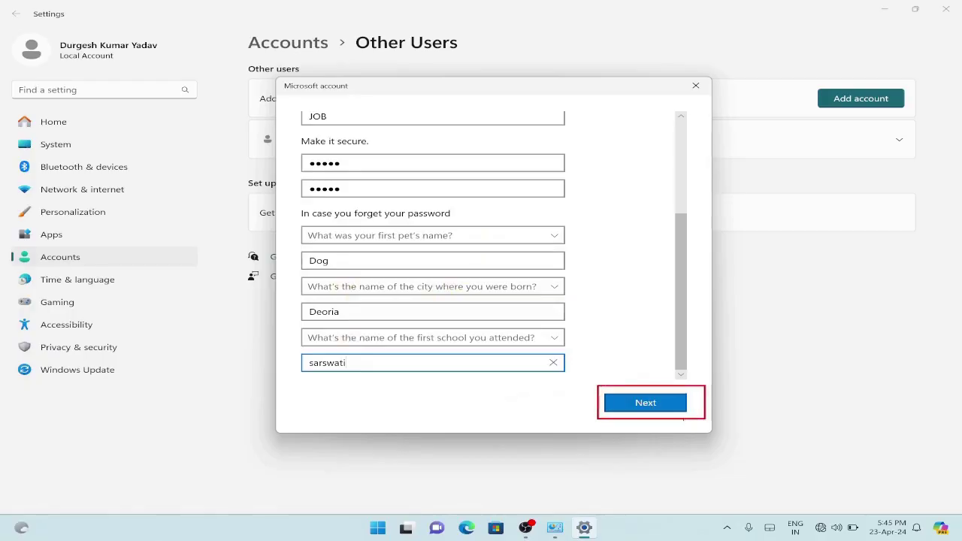
Create the JOB account, then close Settings and the Manage Accounts window
click(649, 402)
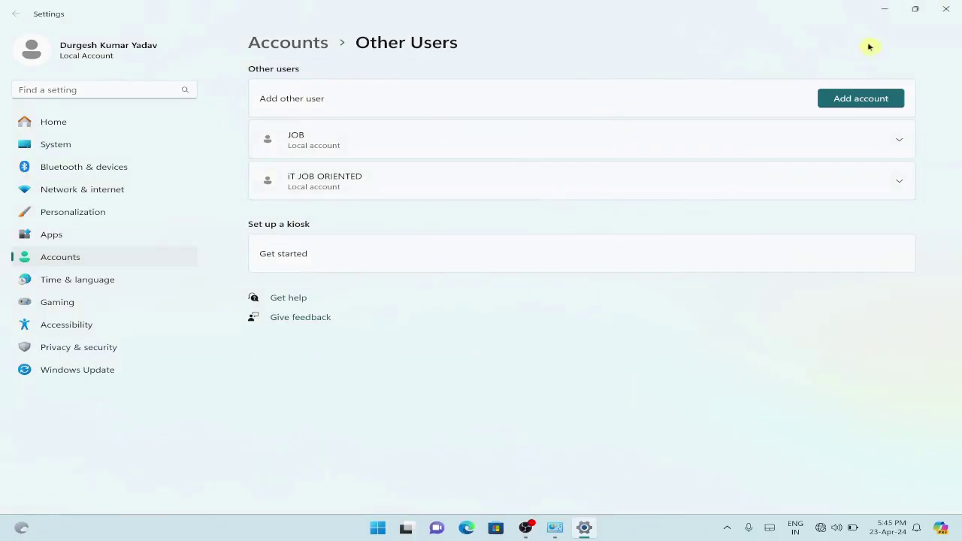
click(949, 9)
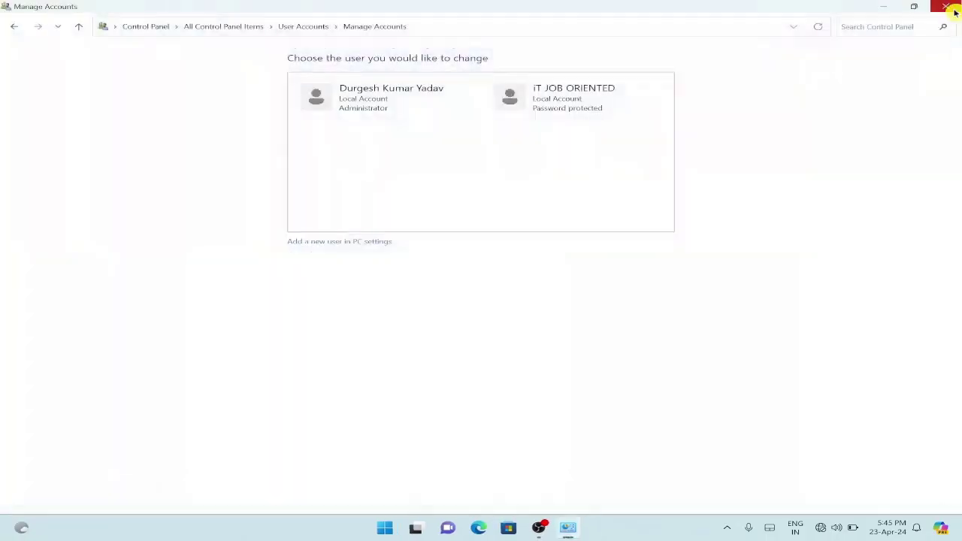
click(932, 9)
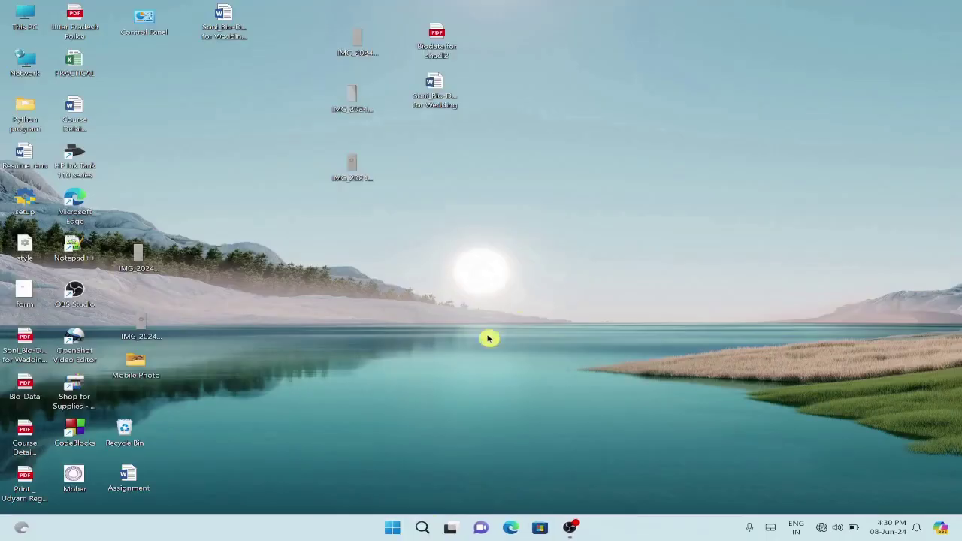
click(392, 527)
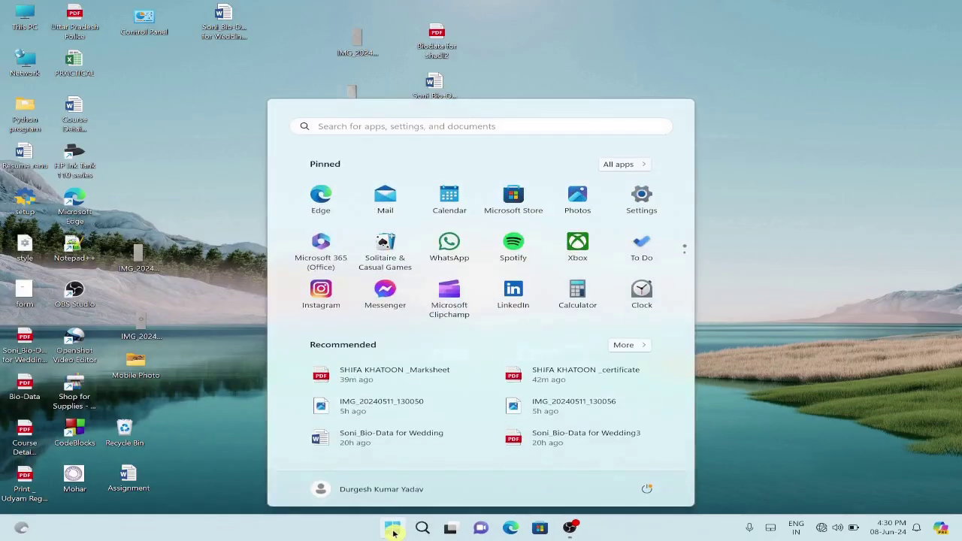
click(324, 490)
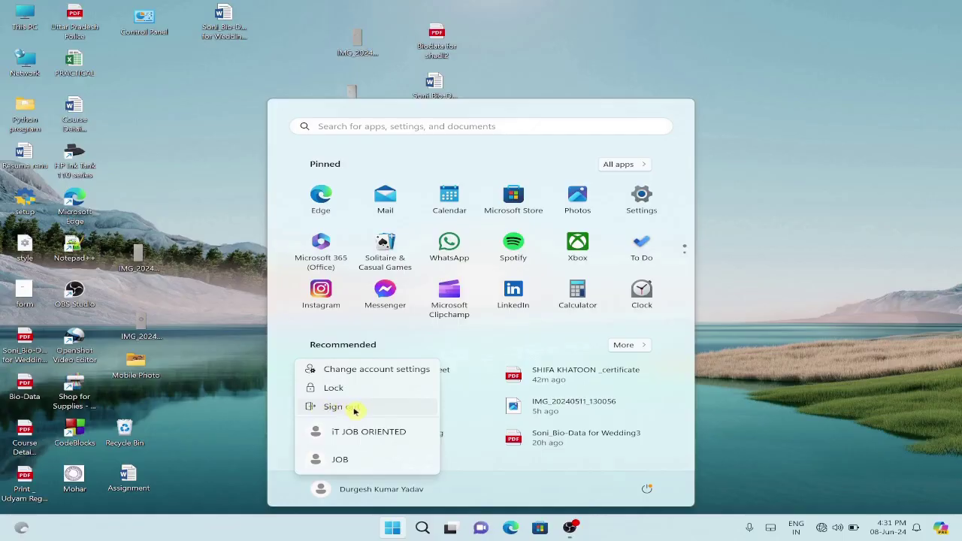
click(223, 375)
click(221, 373)
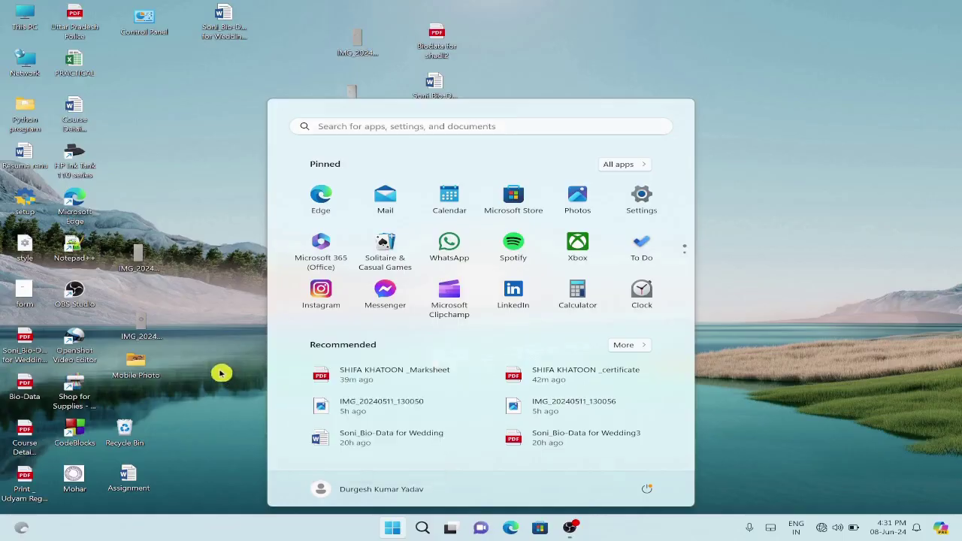
Reopen Control Panel from the desktop shortcut and go to User Accounts > Manage another account
double_click(138, 20)
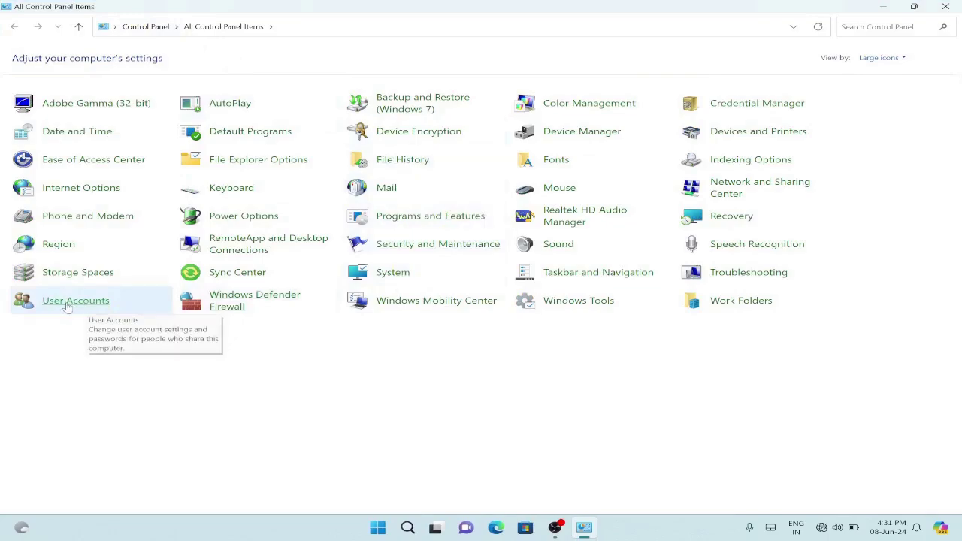
click(66, 302)
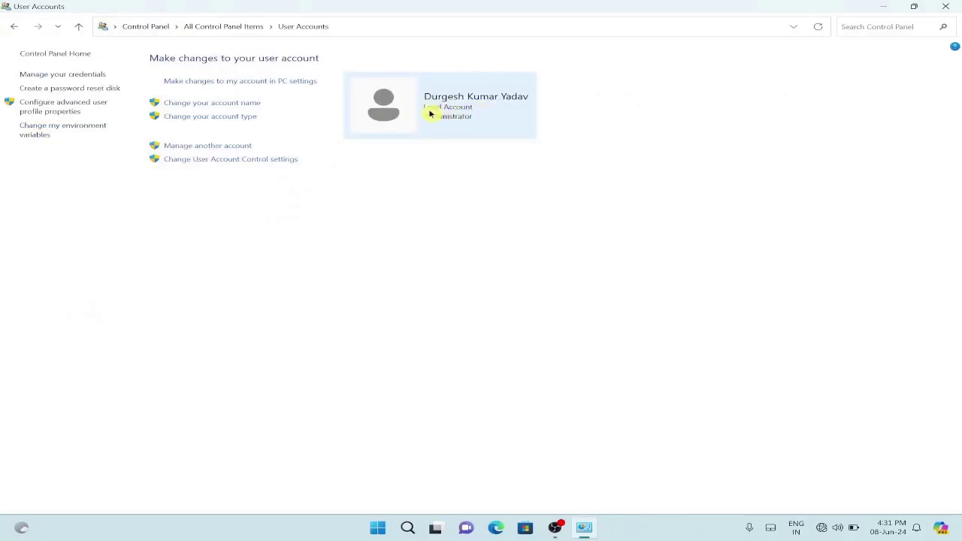
click(214, 150)
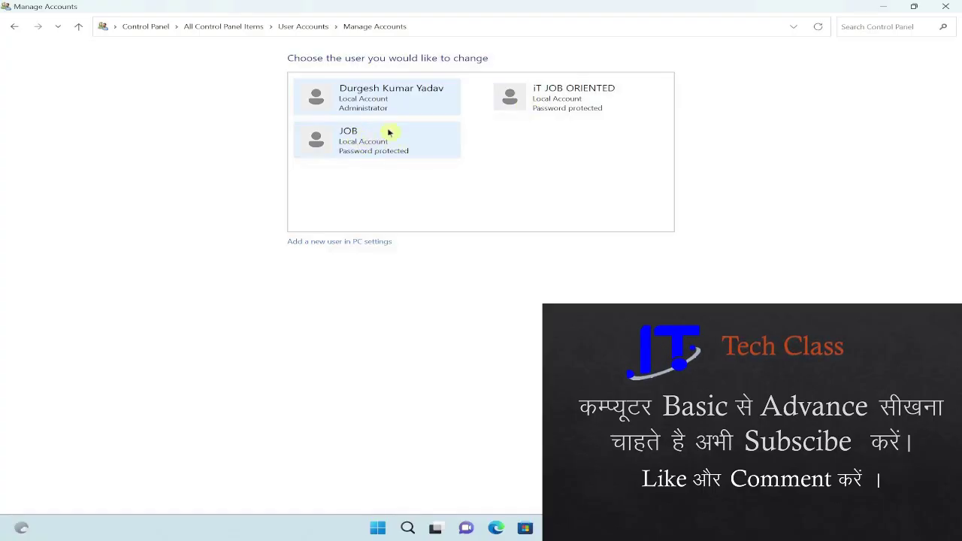
Open JOB's Change an Account page, showing rename, password, account type and delete options
click(351, 141)
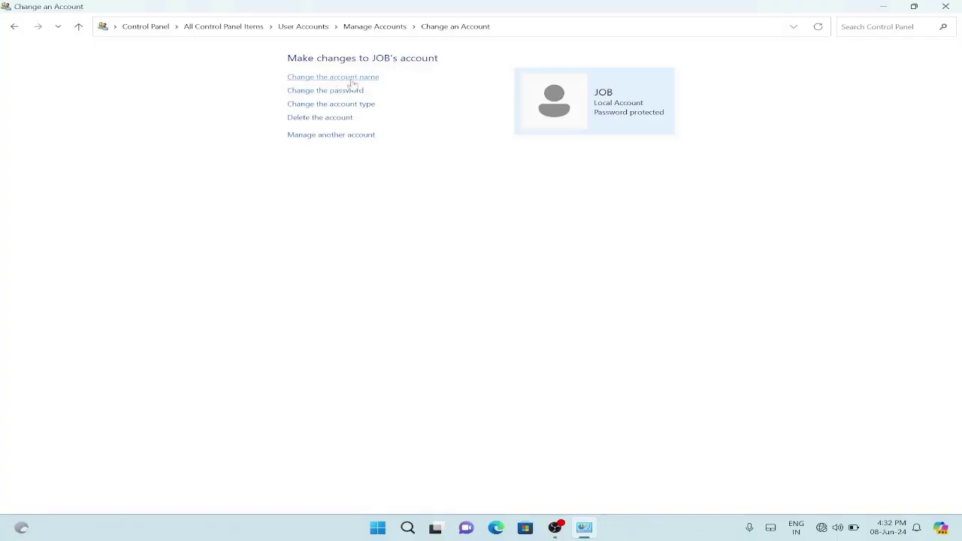
click(338, 84)
click(328, 128)
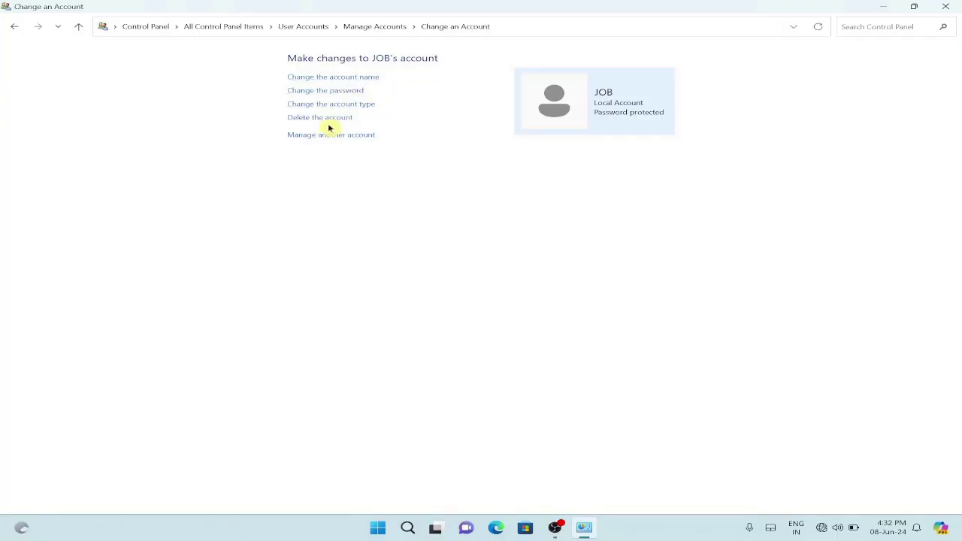
click(328, 125)
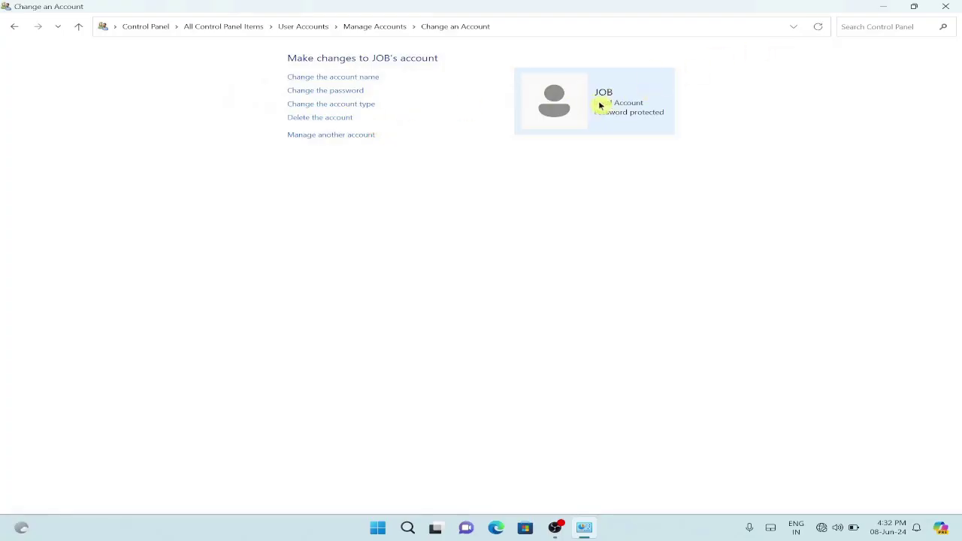
Return to Manage Accounts, view the administrator account's change options, then close Control Panel
click(12, 30)
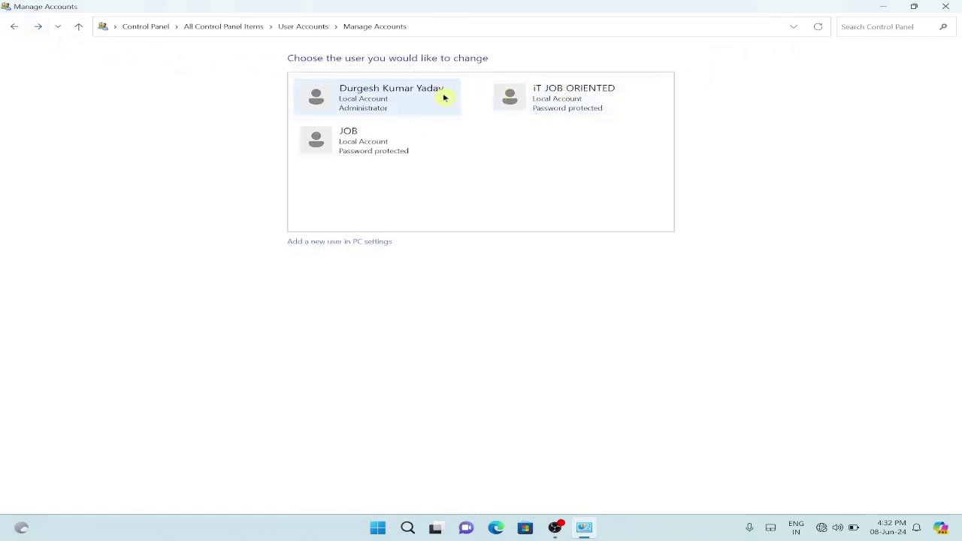
click(381, 98)
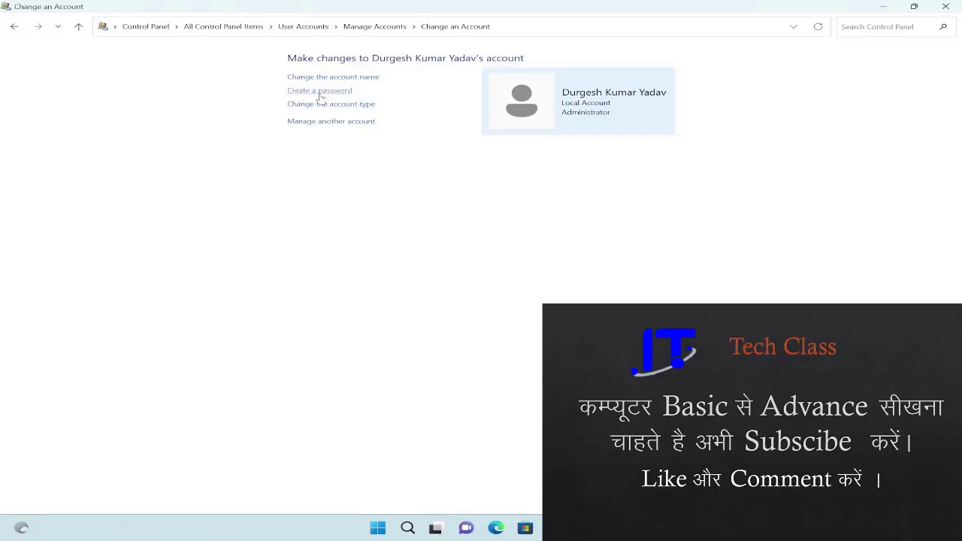
click(956, 6)
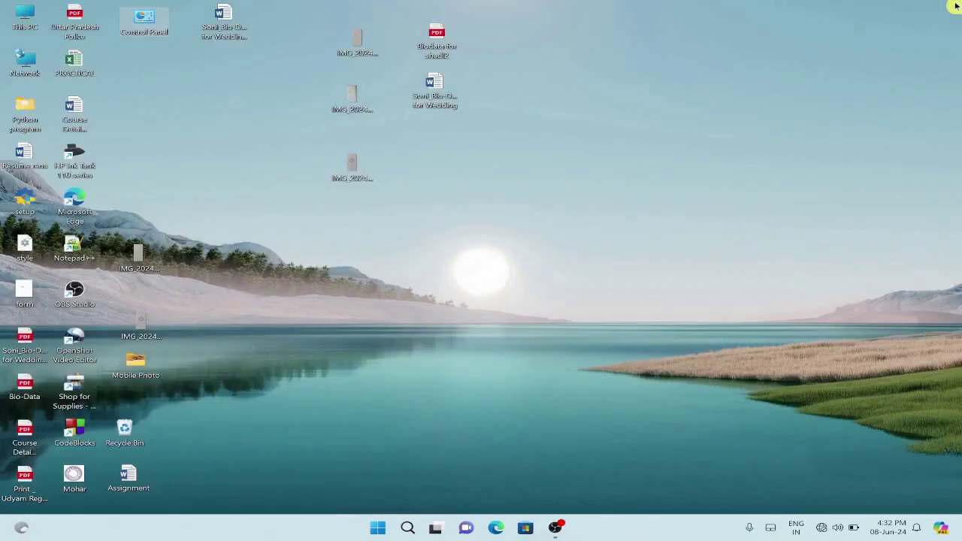